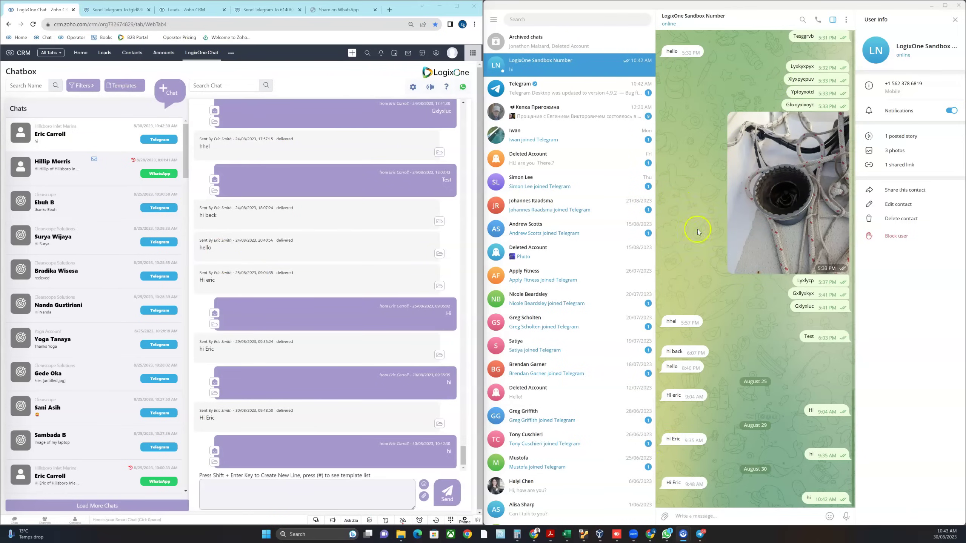
- Attach TaxInvoice (2) from Downloads in Telegram and send it as a file
{"action": "left_click", "coordinate": [666, 517]}
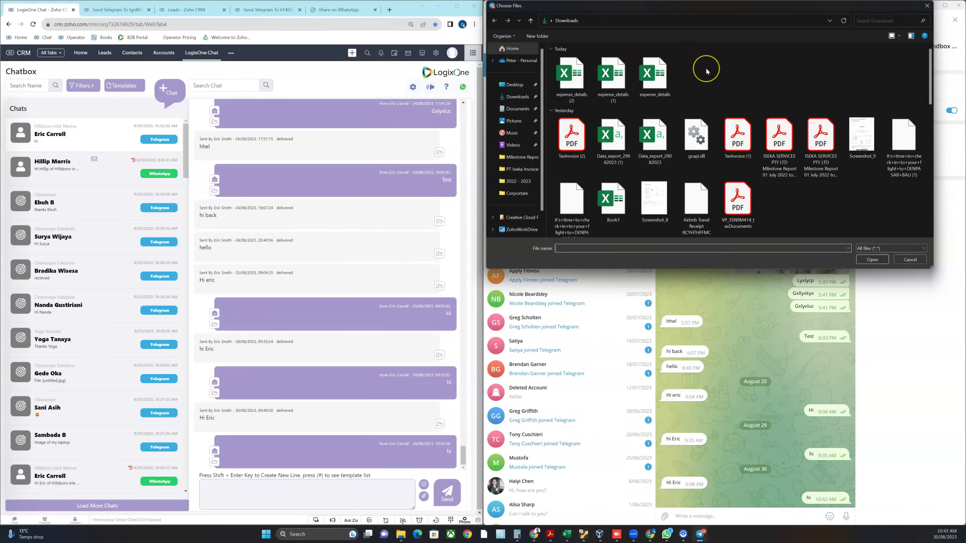
{"action": "left_click", "coordinate": [562, 140]}
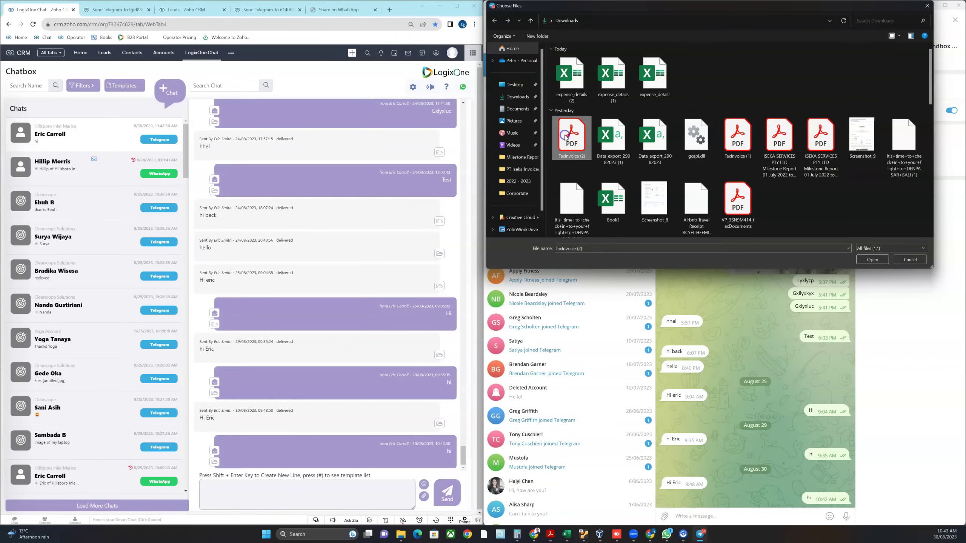
{"action": "left_click", "coordinate": [872, 260]}
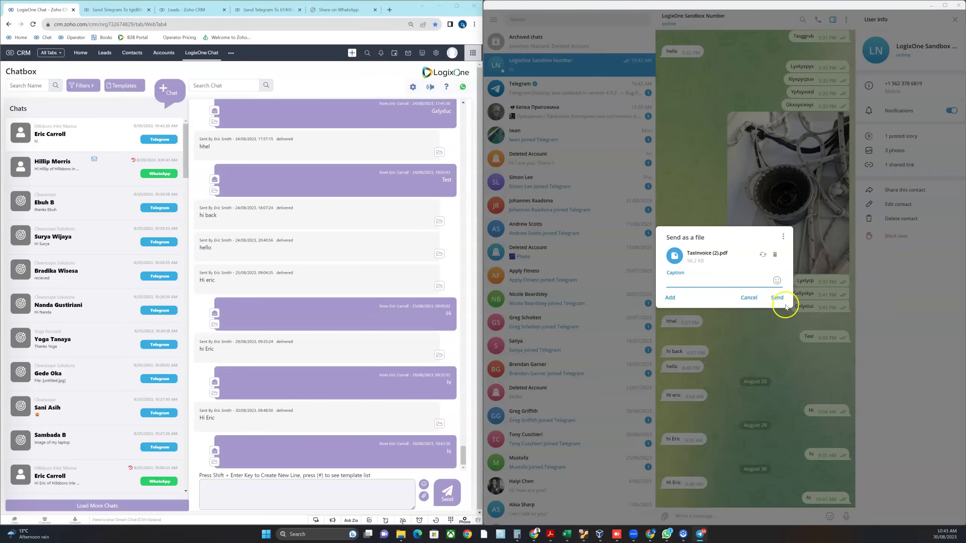
{"action": "left_click", "coordinate": [780, 299]}
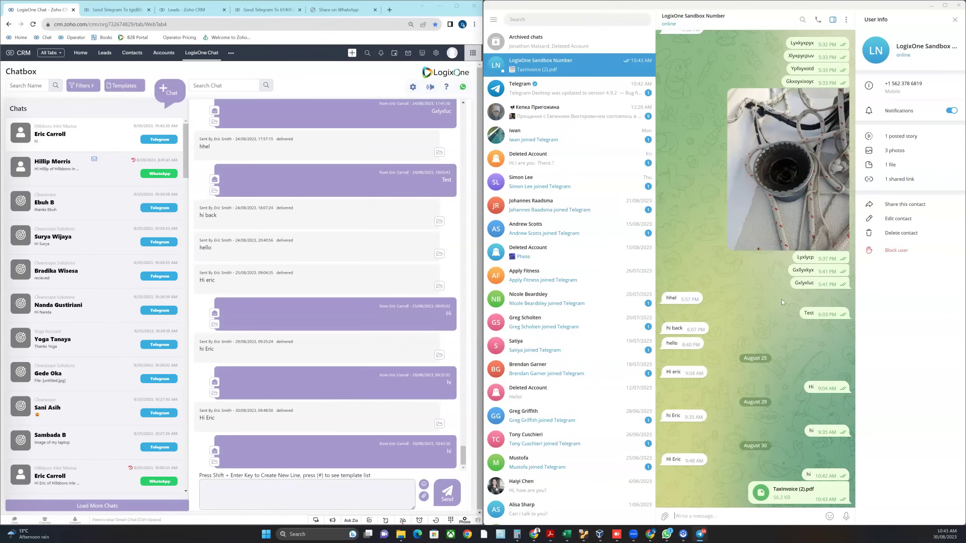
- Open the contact's chat, check the received TaxInvoice (2).pdf, and reply 'Thanks for that'
{"action": "left_click", "coordinate": [387, 278]}
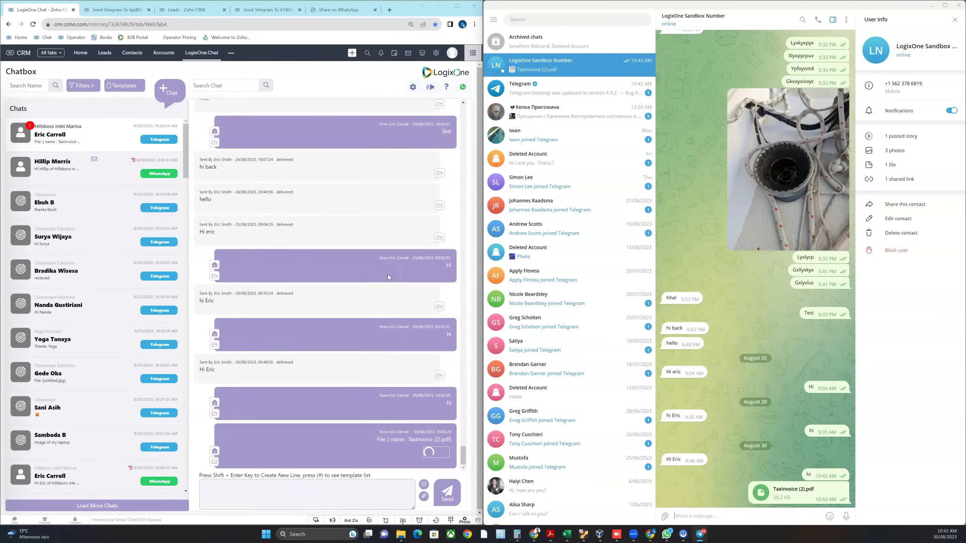
{"action": "left_click", "coordinate": [55, 133]}
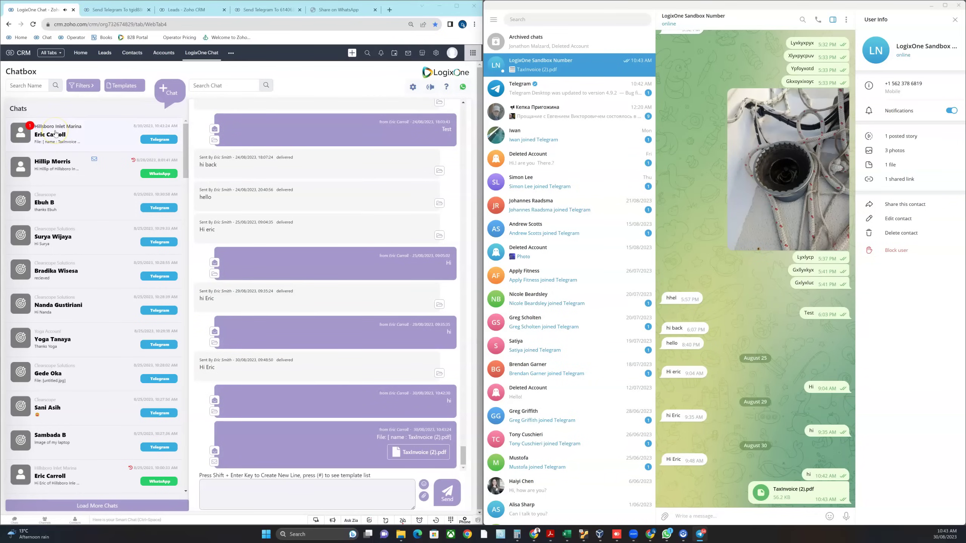
{"action": "left_click", "coordinate": [413, 451]}
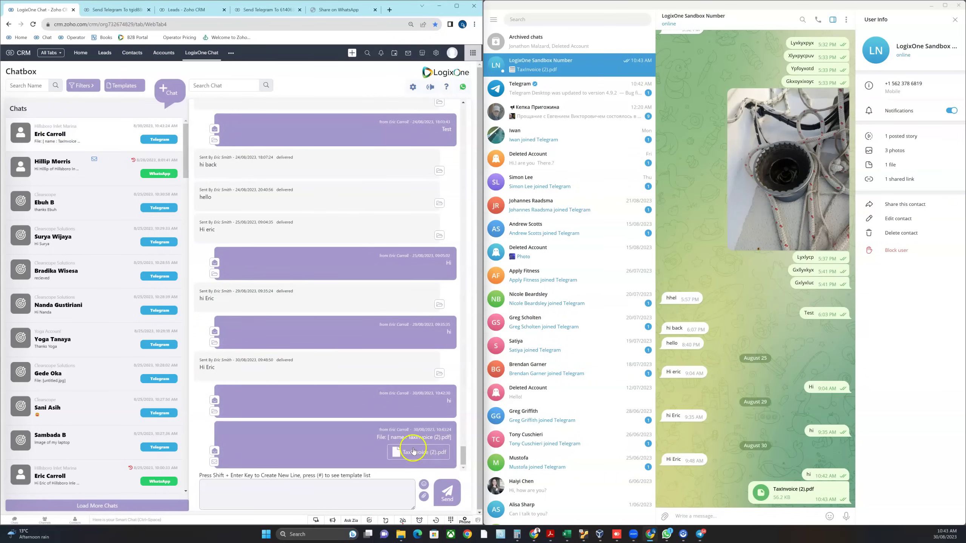
{"action": "left_click", "coordinate": [363, 489]}
{"action": "type", "text": "Thanks for that"}
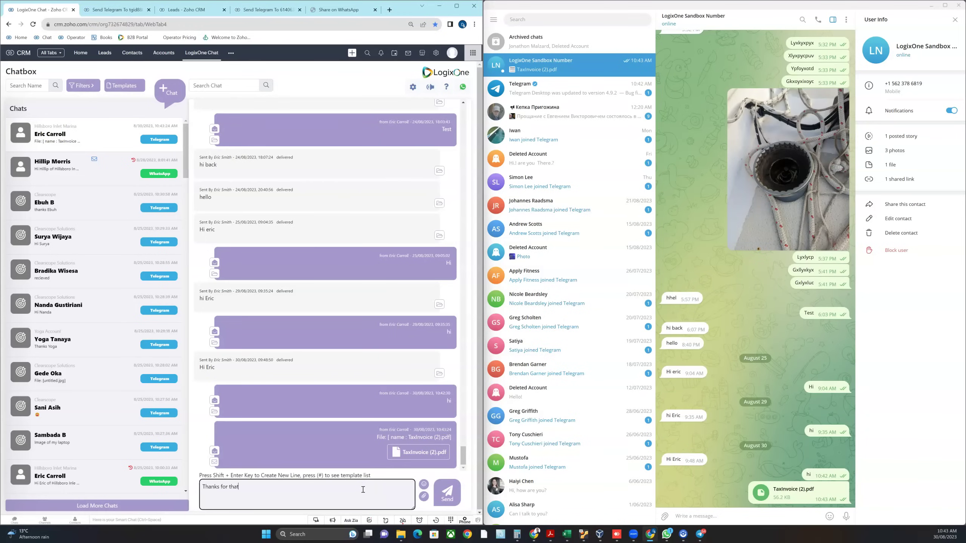
{"action": "key", "text": "Return"}
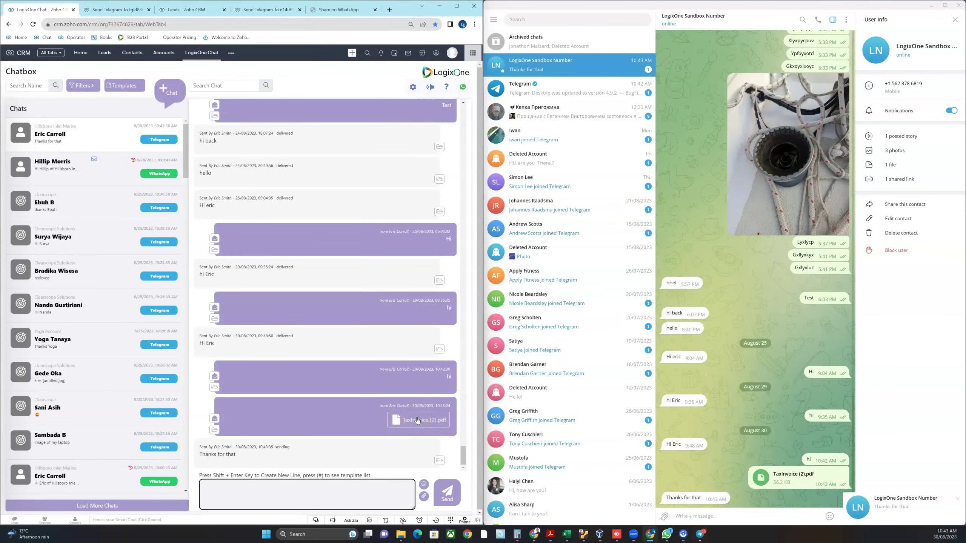
- Attach the Screenshot_9 image through the chatbox file upload panel
{"action": "left_click", "coordinate": [365, 476]}
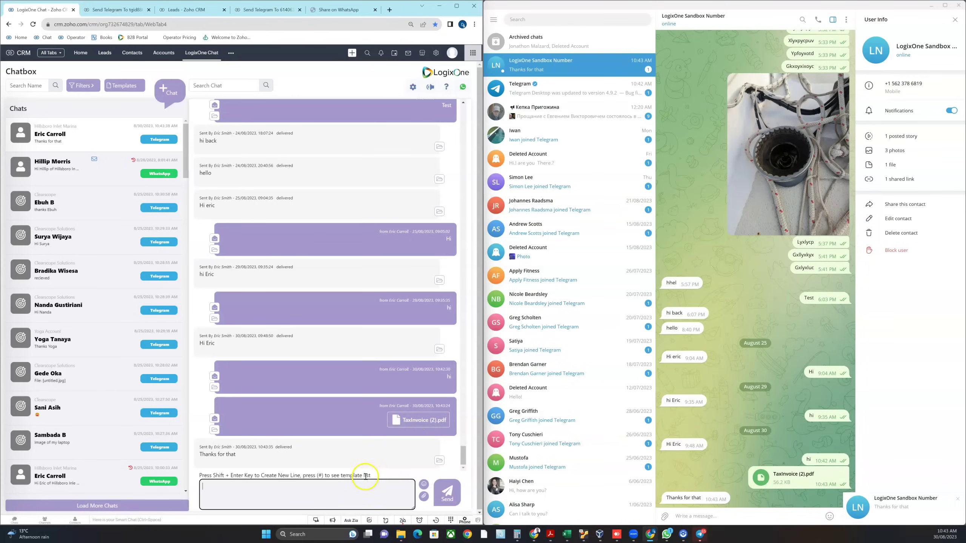
{"action": "left_click", "coordinate": [424, 496]}
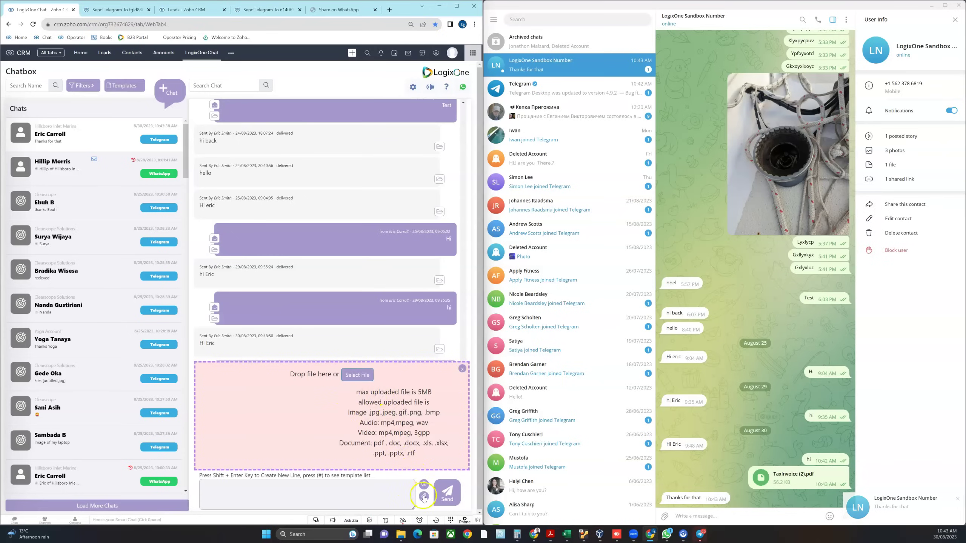
{"action": "left_click", "coordinate": [351, 376]}
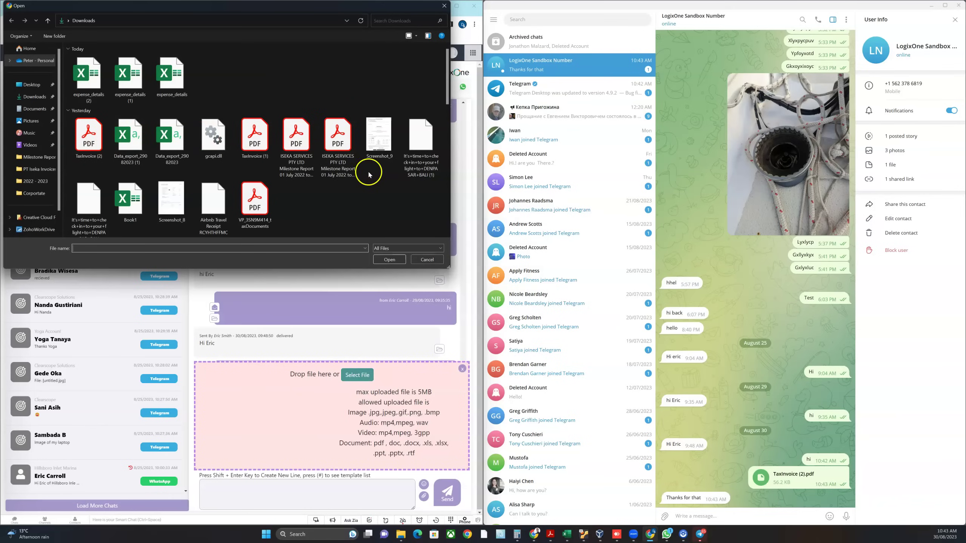
{"action": "left_click", "coordinate": [378, 146]}
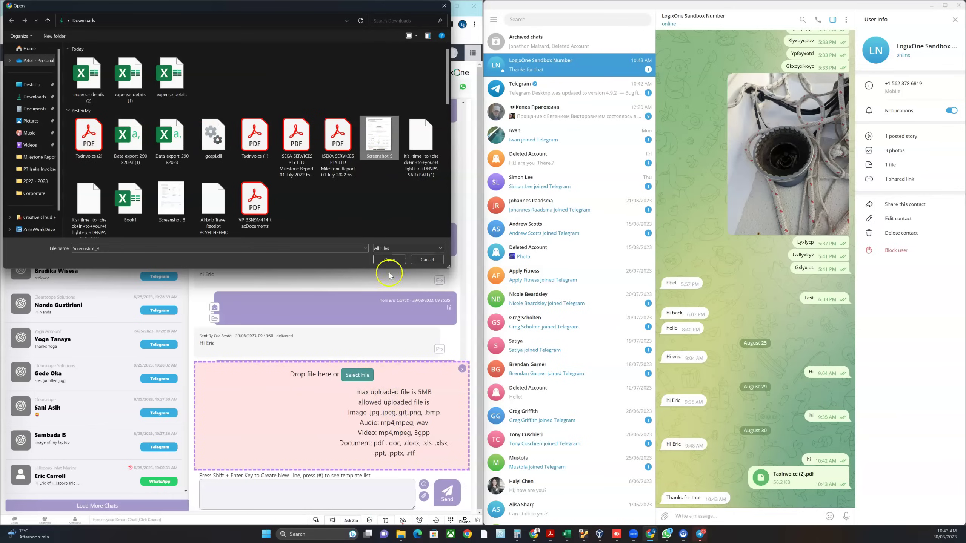
{"action": "left_click", "coordinate": [390, 259]}
- Caption the screenshot 'Here you go' and send it to the contact
{"action": "left_click", "coordinate": [351, 413]}
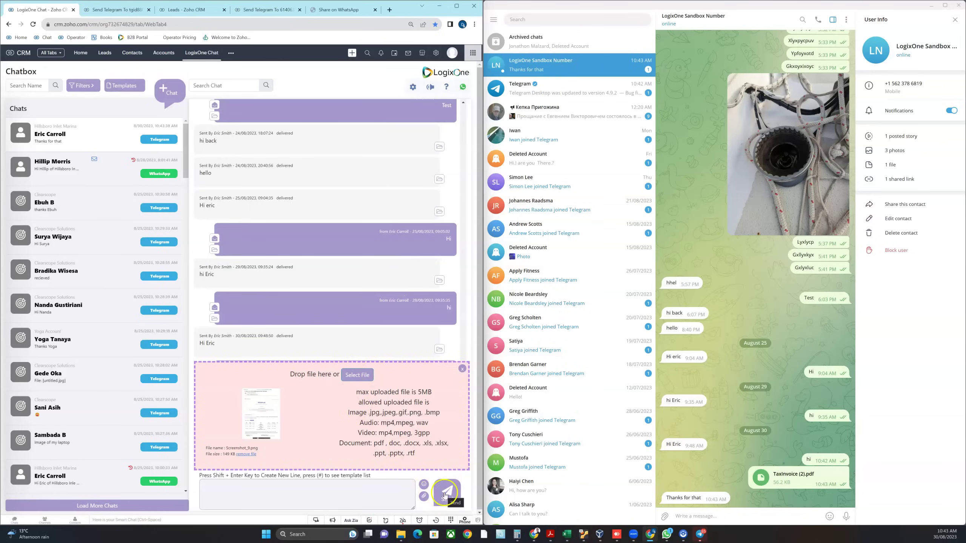
{"action": "left_click", "coordinate": [385, 482]}
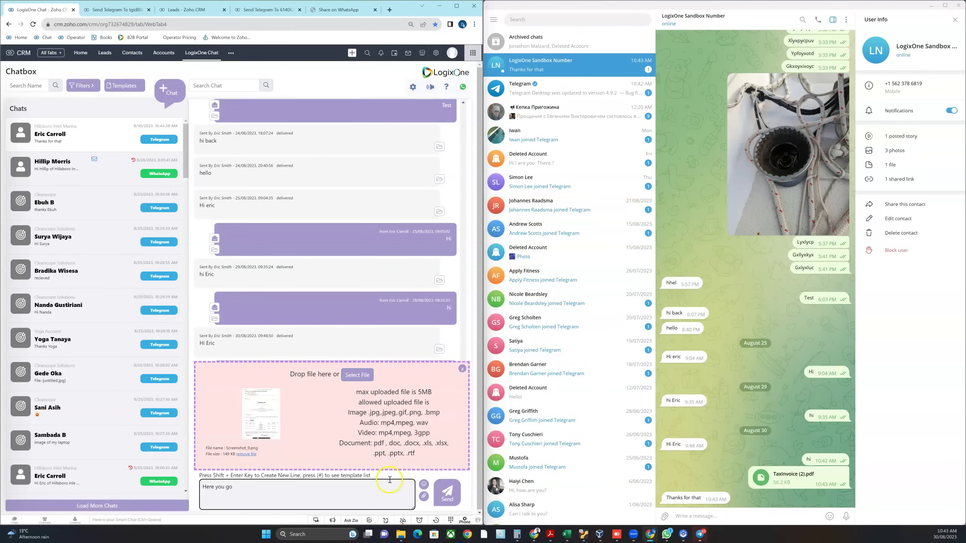
{"action": "left_click", "coordinate": [447, 492]}
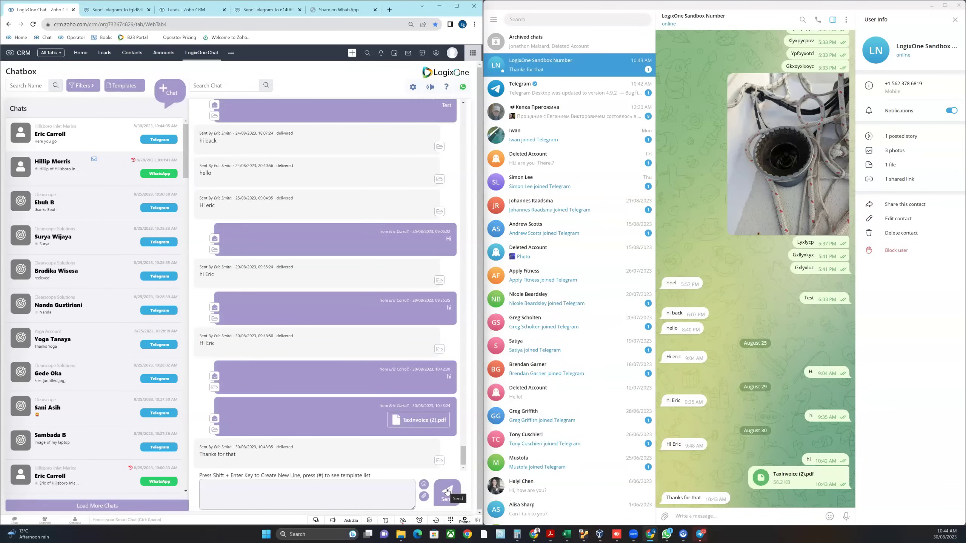
{"action": "left_click", "coordinate": [424, 496]}
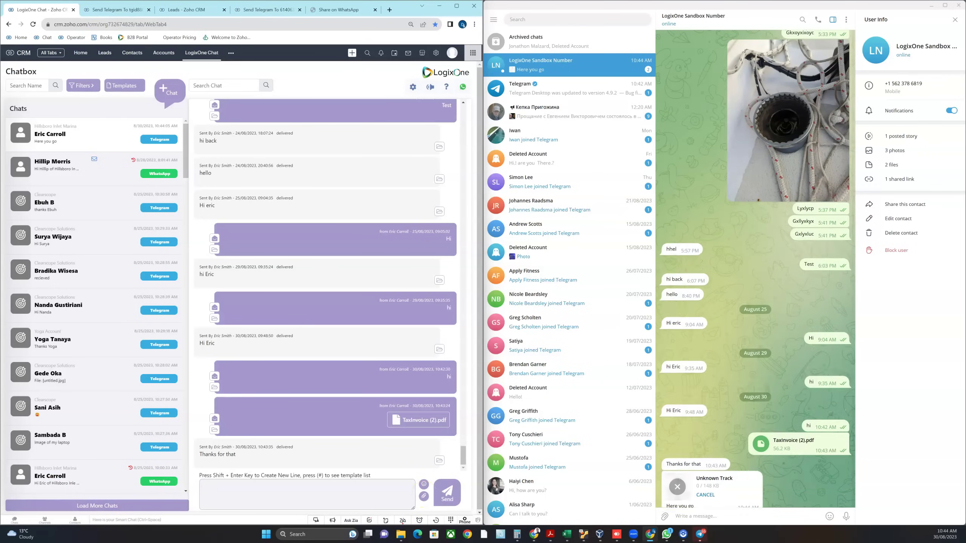
{"action": "left_click", "coordinate": [204, 428]}
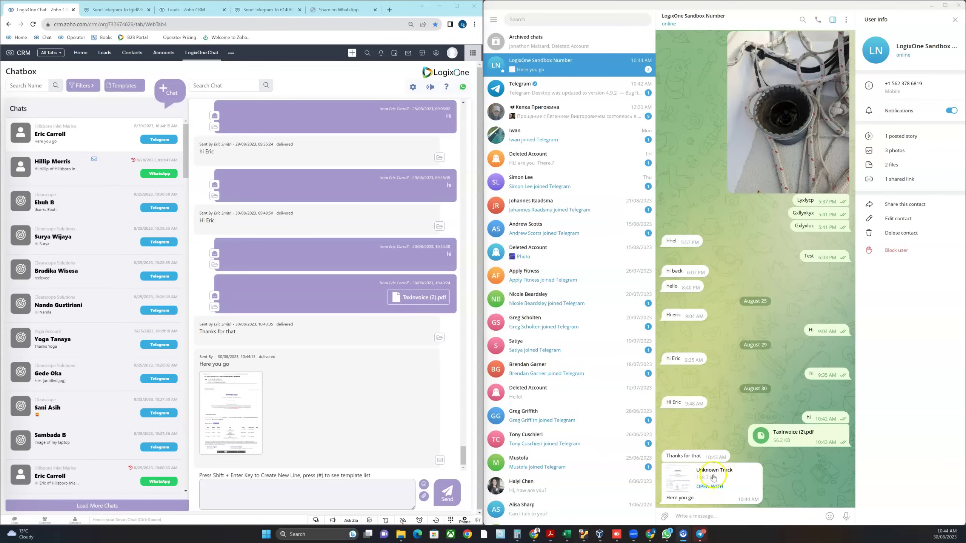
- Pick three emojis from the chatbox emoji picker and send them as one message
{"action": "left_click", "coordinate": [424, 484]}
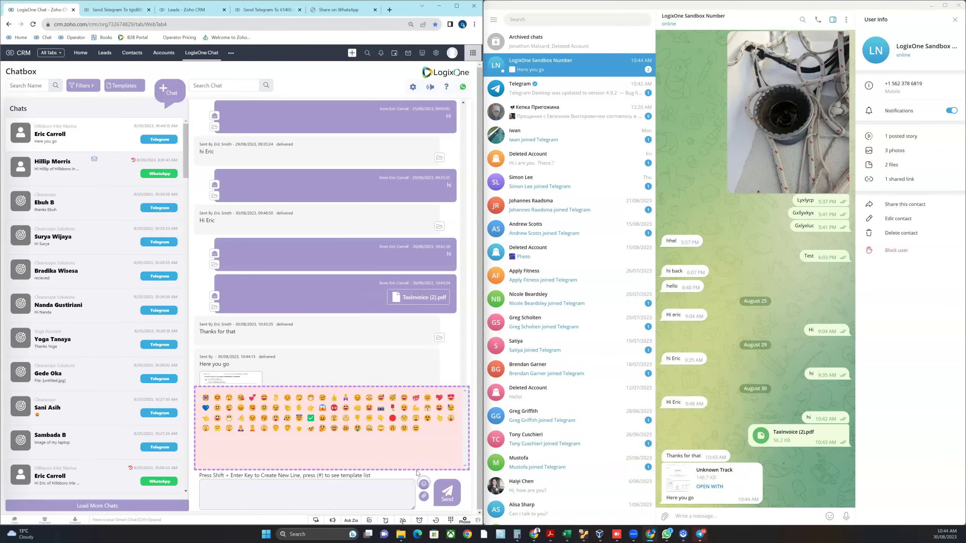
{"action": "left_click", "coordinate": [275, 397]}
{"action": "left_click", "coordinate": [299, 397]}
{"action": "left_click", "coordinate": [310, 398]}
{"action": "left_click", "coordinate": [427, 471]}
{"action": "left_click", "coordinate": [446, 490]}
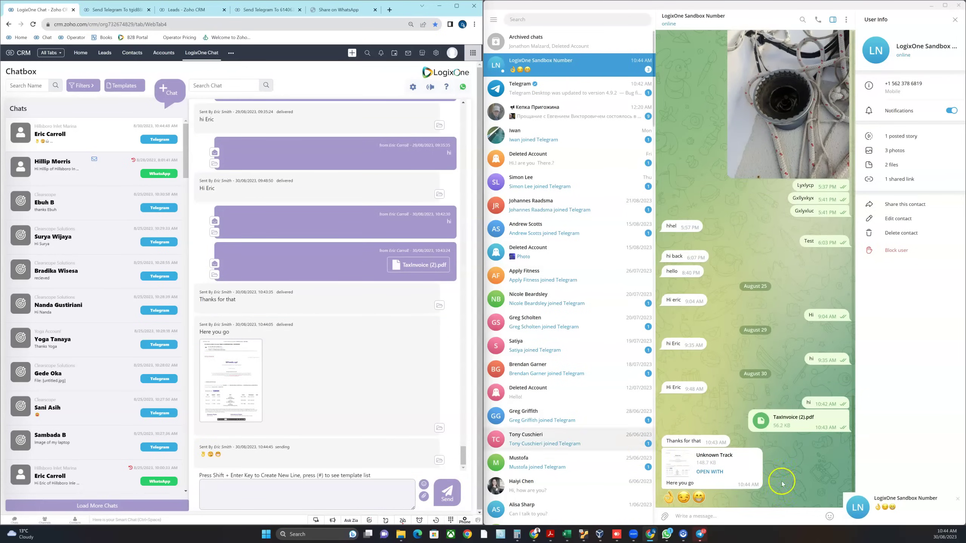
{"action": "left_click", "coordinate": [747, 514]}
- Send three smiling emojis from Telegram's emoji panel as the reply
{"action": "mouse_move", "coordinate": [829, 516]}
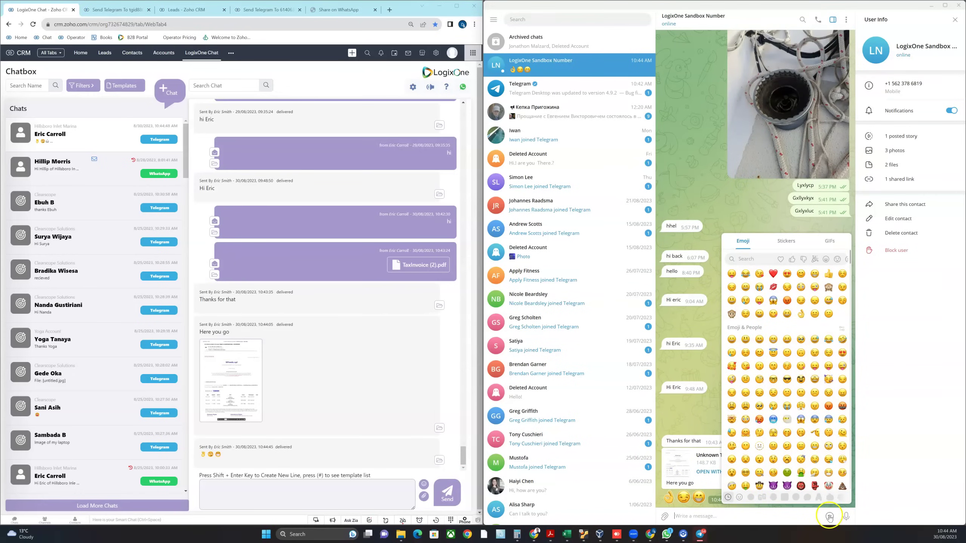
{"action": "left_click", "coordinate": [758, 339]}
{"action": "left_click", "coordinate": [759, 338]}
{"action": "left_click", "coordinate": [759, 339]}
{"action": "left_click", "coordinate": [851, 513]}
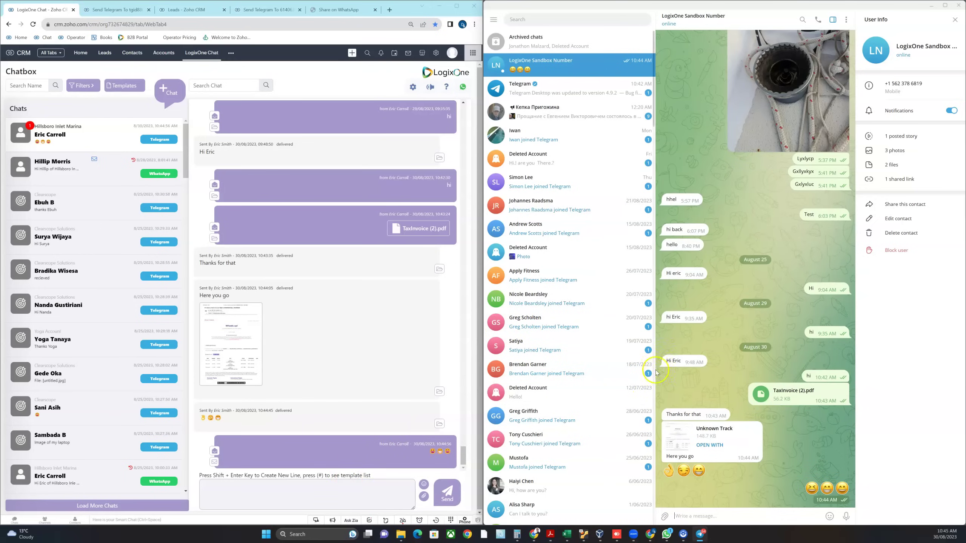
- Focus the Telegram message box after the emoji exchange
{"action": "left_click", "coordinate": [660, 381]}
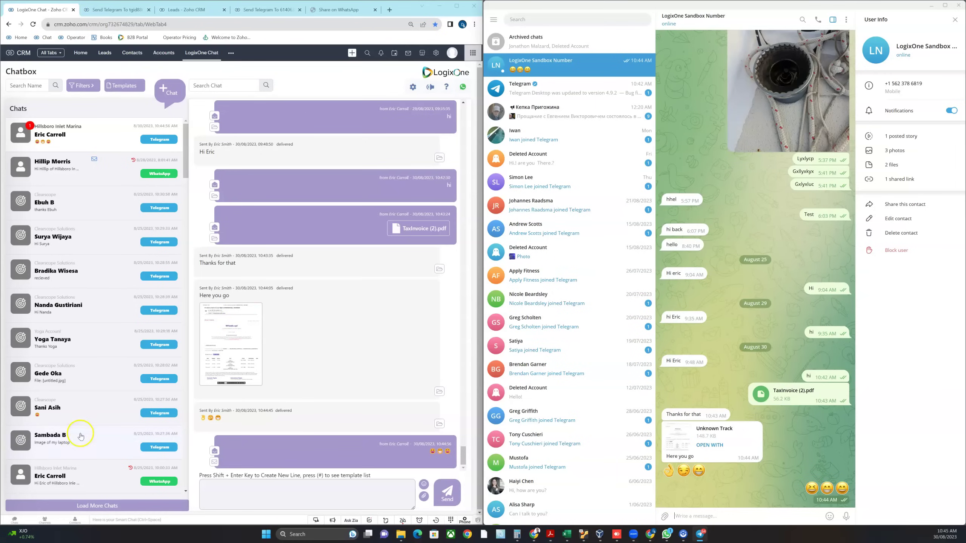
- Open the contact's WhatsApp conversation, then another contact's SMS chat
{"action": "left_click", "coordinate": [59, 473]}
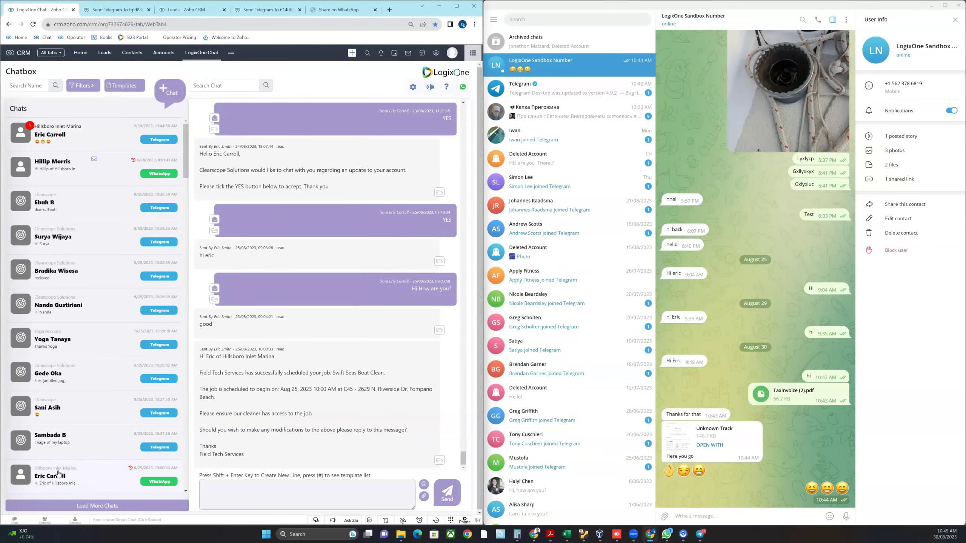
{"action": "scroll", "coordinate": [59, 473], "scroll_direction": "down", "scroll_amount": 3}
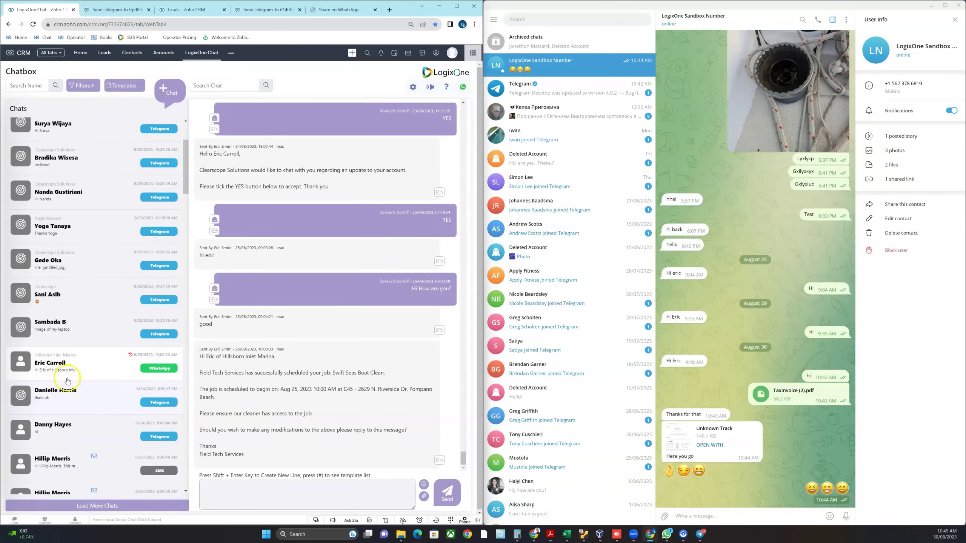
{"action": "left_click", "coordinate": [64, 463]}
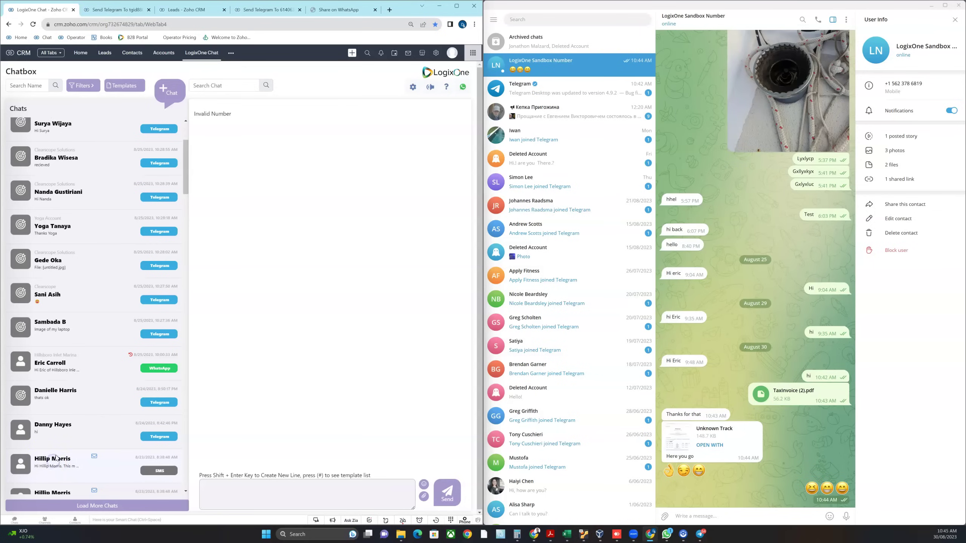
- Filter the chat list to the SMS message type only
{"action": "left_click", "coordinate": [81, 85]}
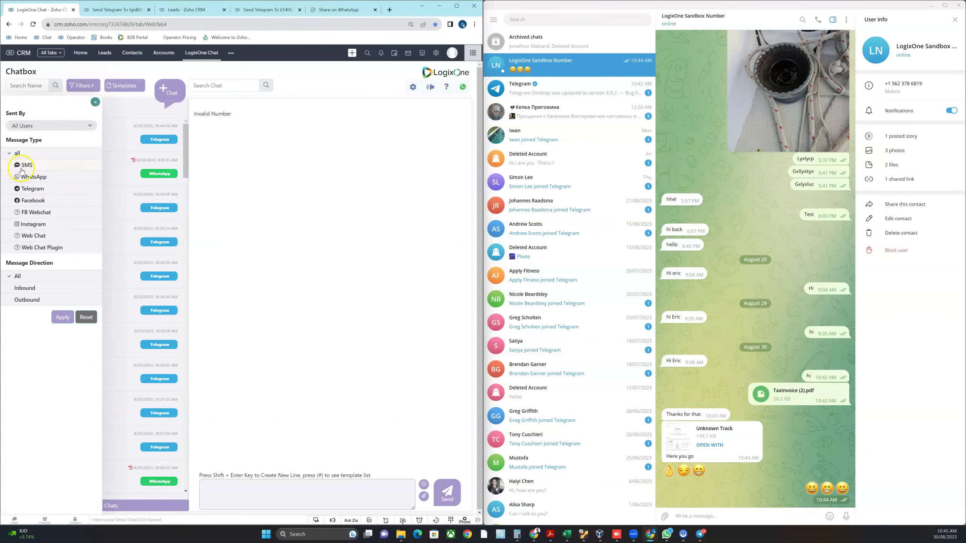
{"action": "left_click", "coordinate": [21, 165]}
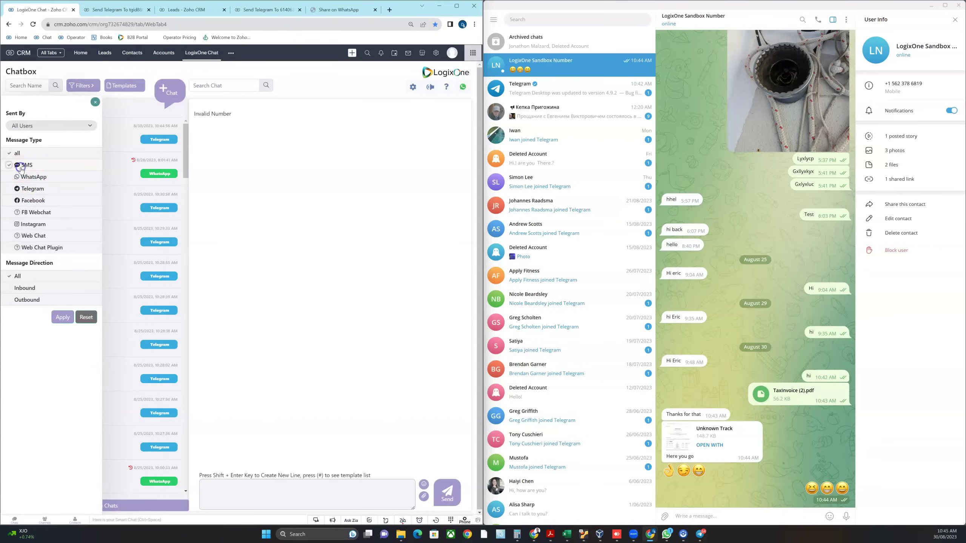
{"action": "left_click", "coordinate": [67, 317]}
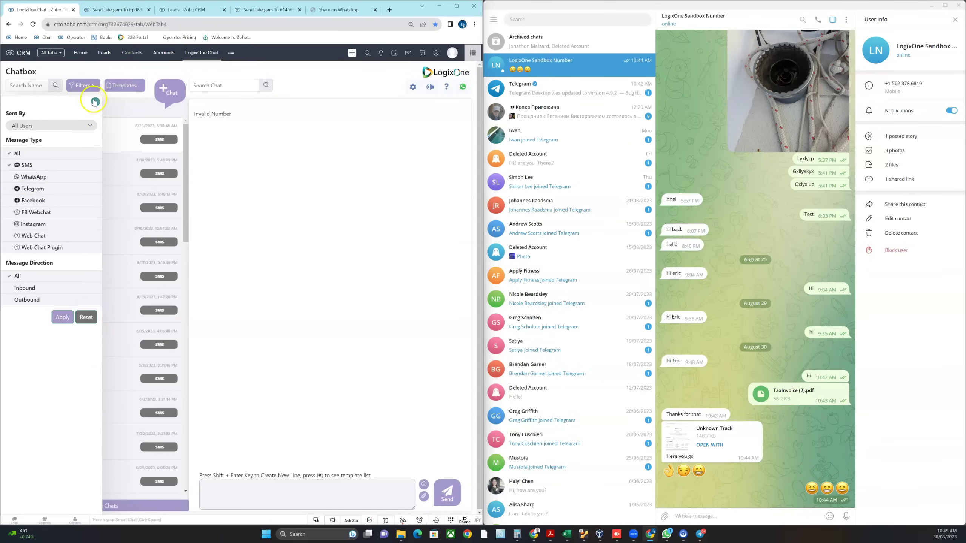
{"action": "left_click", "coordinate": [95, 102]}
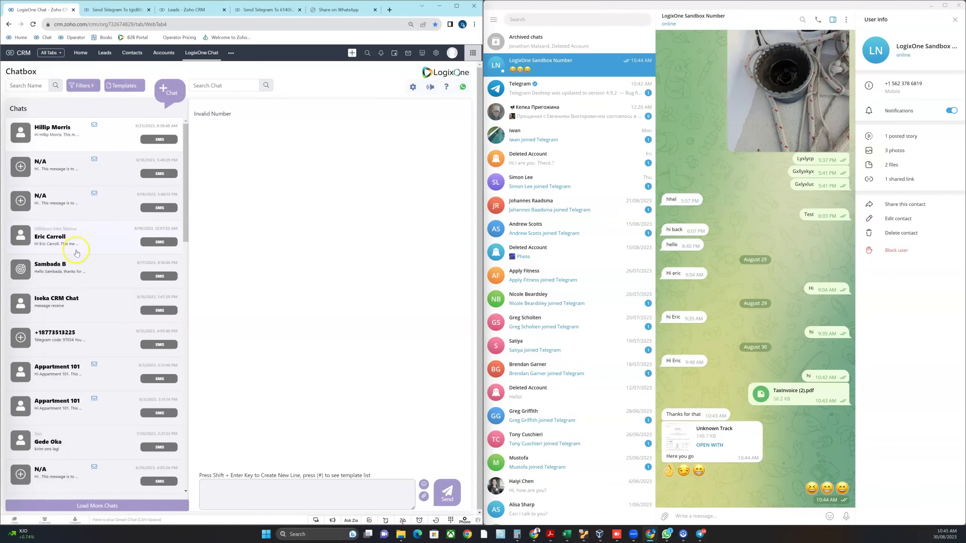
- Open the contact's SMS thread and send an emoji from the picker as an SMS
{"action": "left_click", "coordinate": [78, 238]}
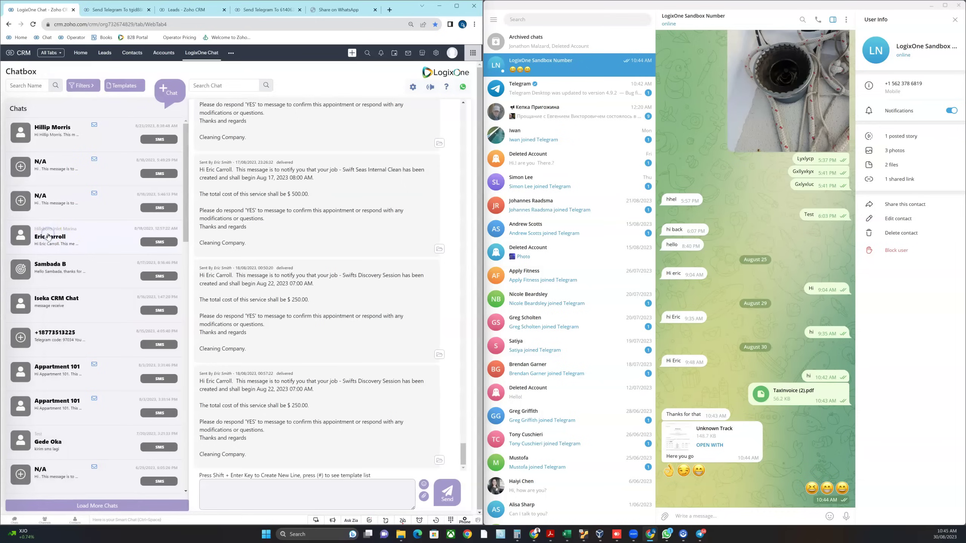
{"action": "left_click", "coordinate": [235, 486]}
{"action": "left_click", "coordinate": [424, 485]}
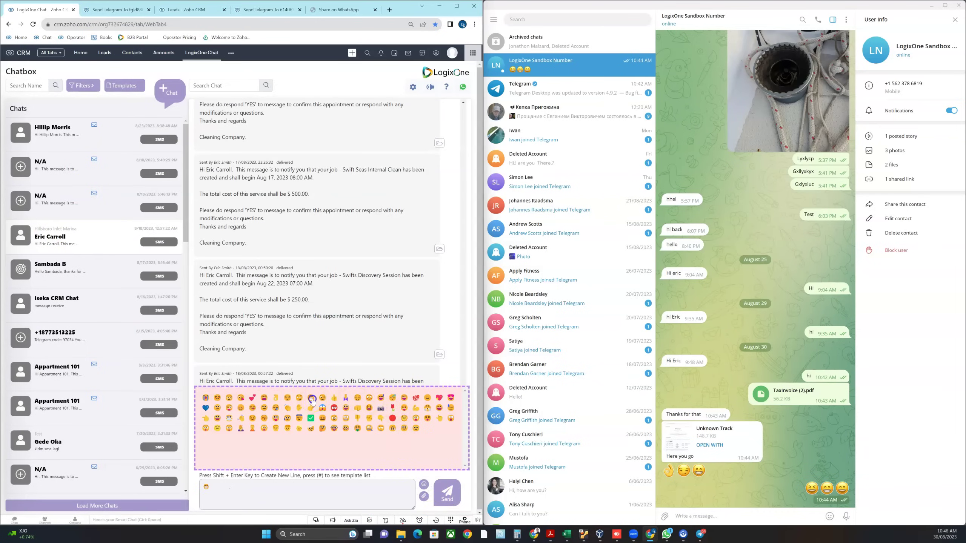
{"action": "left_click", "coordinate": [443, 491]}
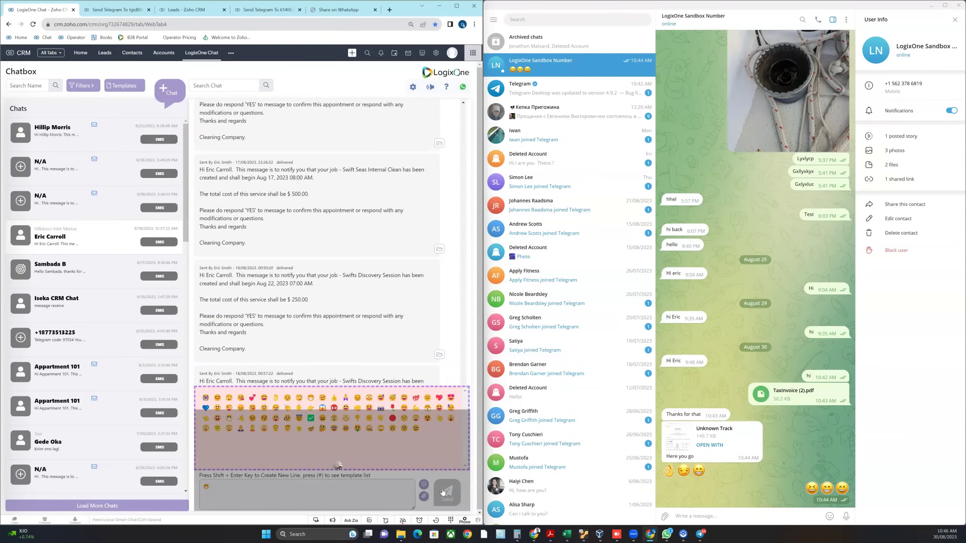